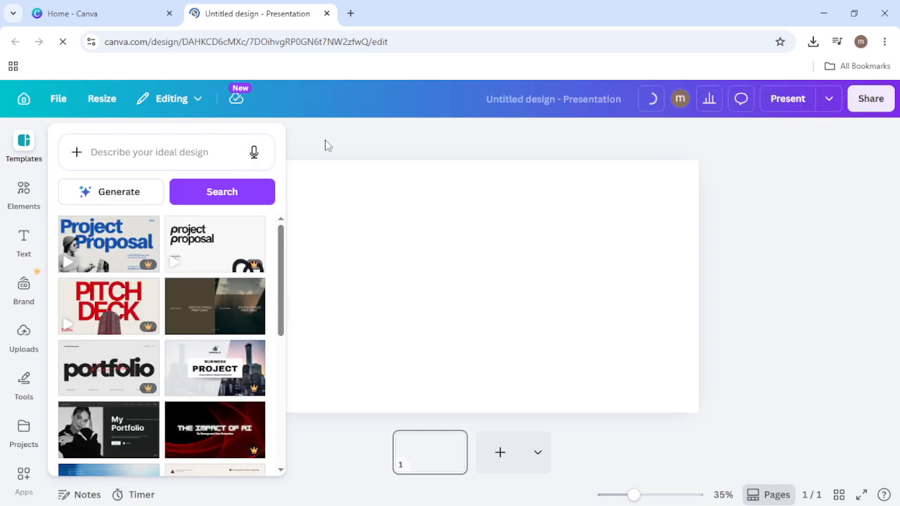
Step: Search the available apps for FontFrame and open it for this presentation
left_click(325, 144)
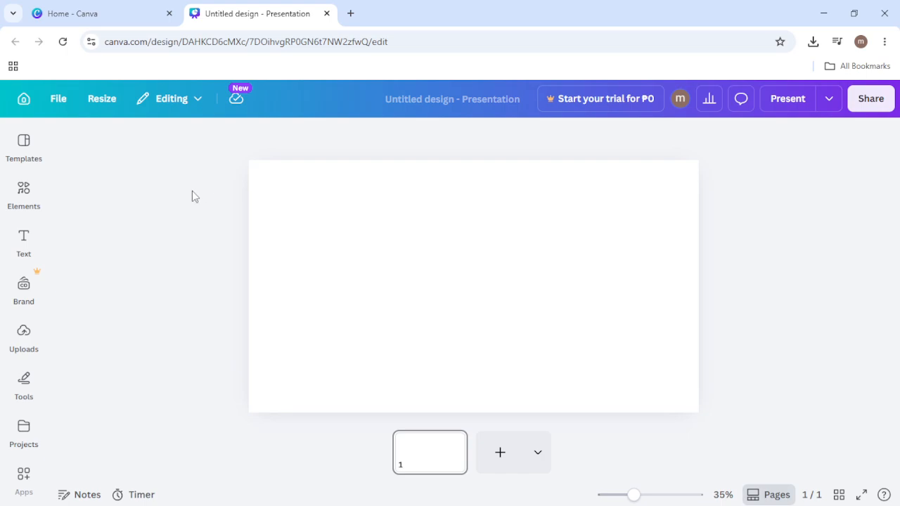
left_click(30, 336)
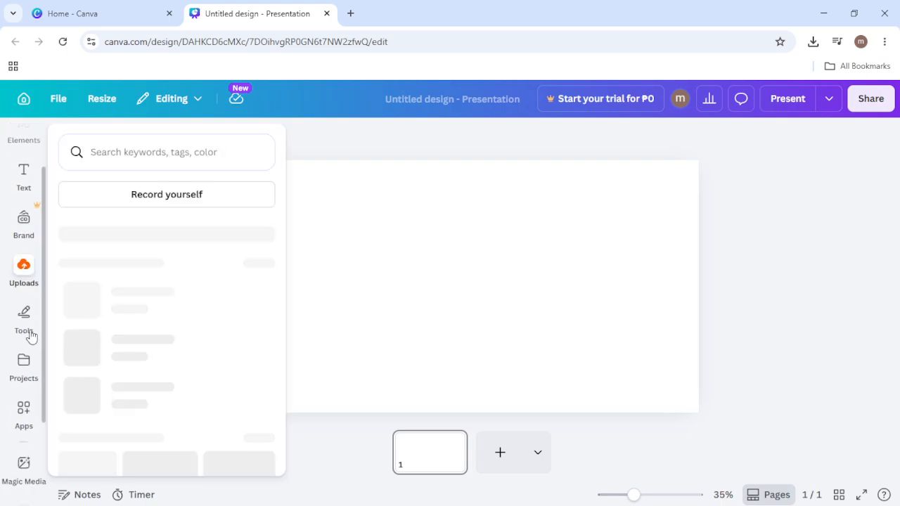
left_click(31, 409)
scroll(105, 215, "down", 1)
scroll(109, 182, "up", 1)
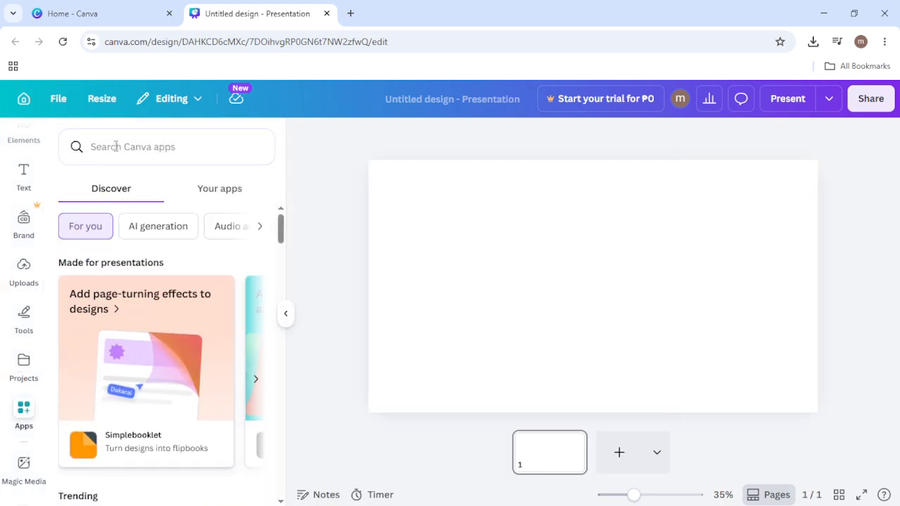
left_click(116, 146)
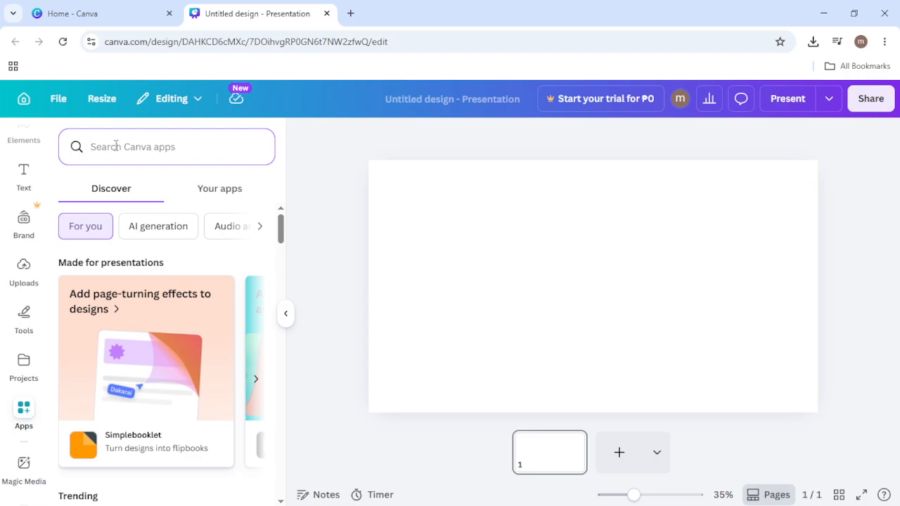
type("fontfra")
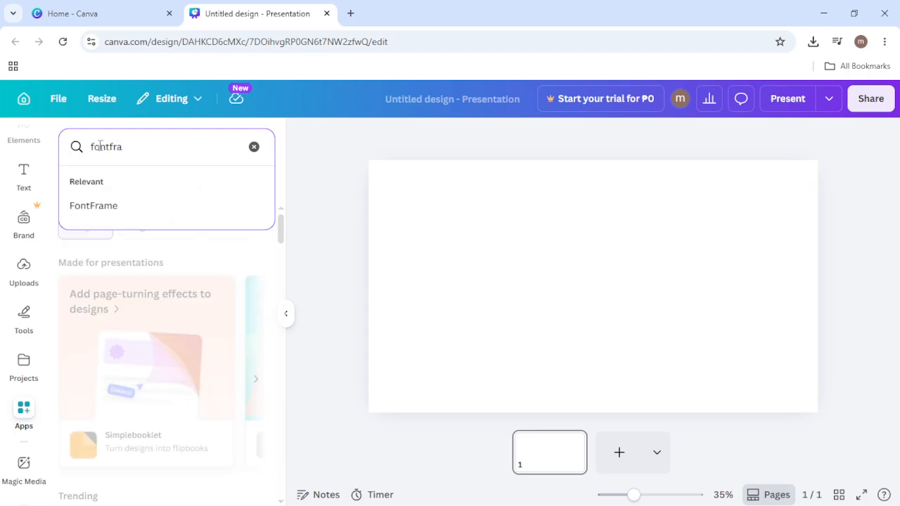
left_click(110, 209)
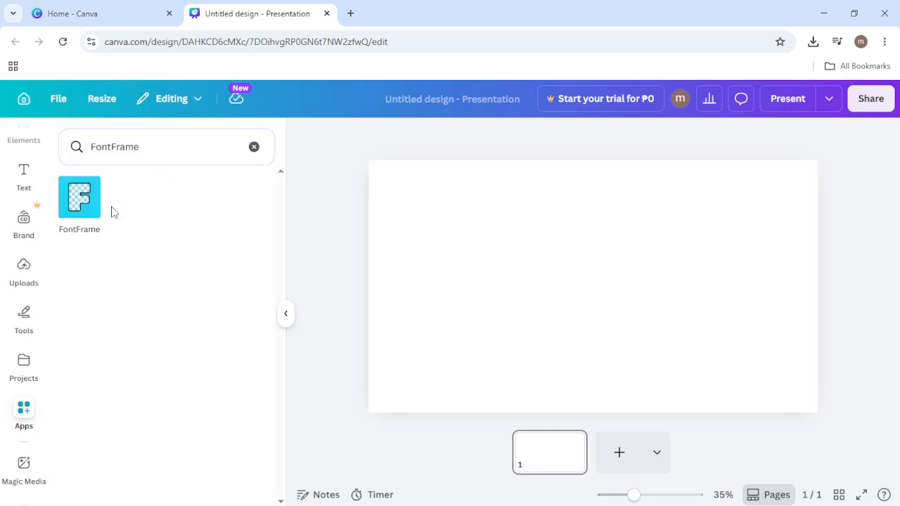
left_click(79, 205)
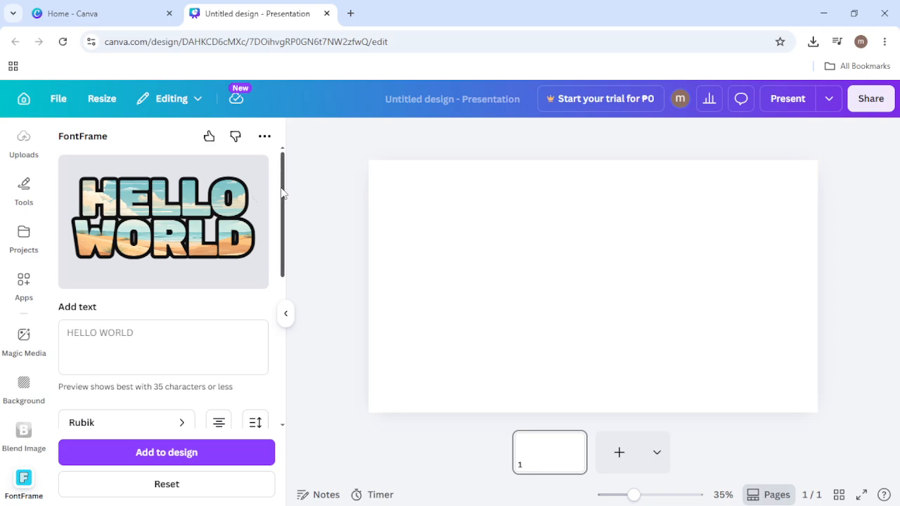
scroll(283, 205, "down", 1)
left_click_drag(282, 206, 282, 196)
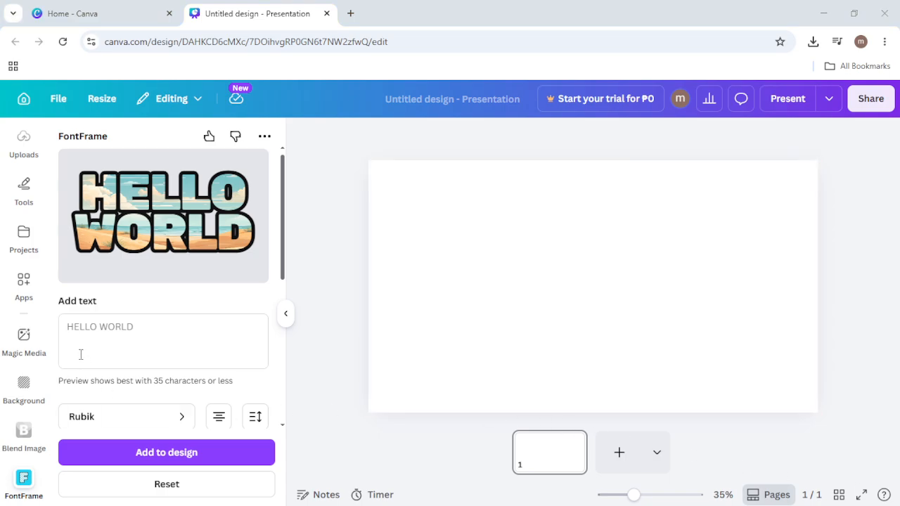
Step: Search the photo elements for "newyork"
left_click(25, 282)
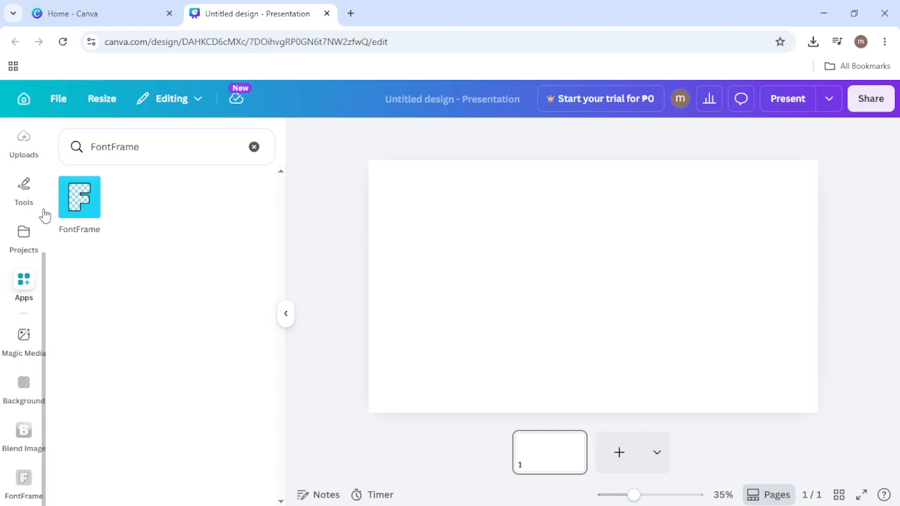
scroll(41, 213, "up", 3)
scroll(41, 214, "up", 2)
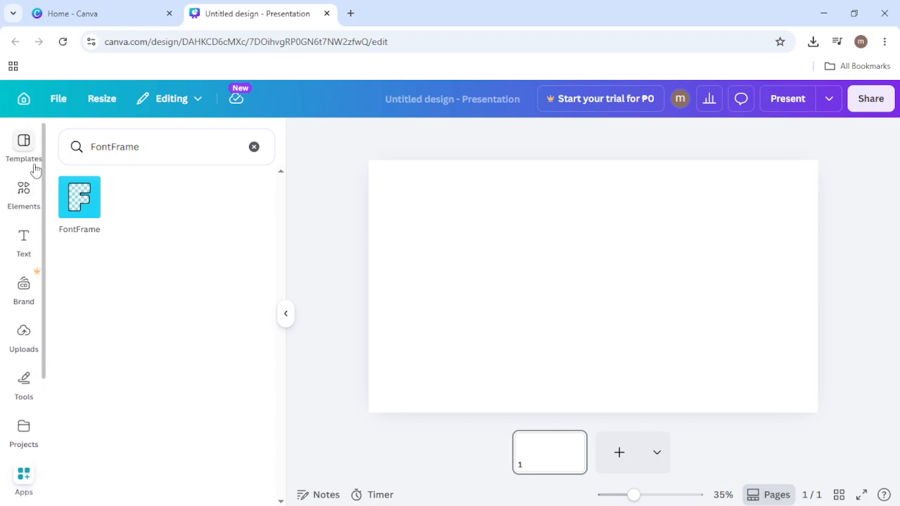
left_click(24, 190)
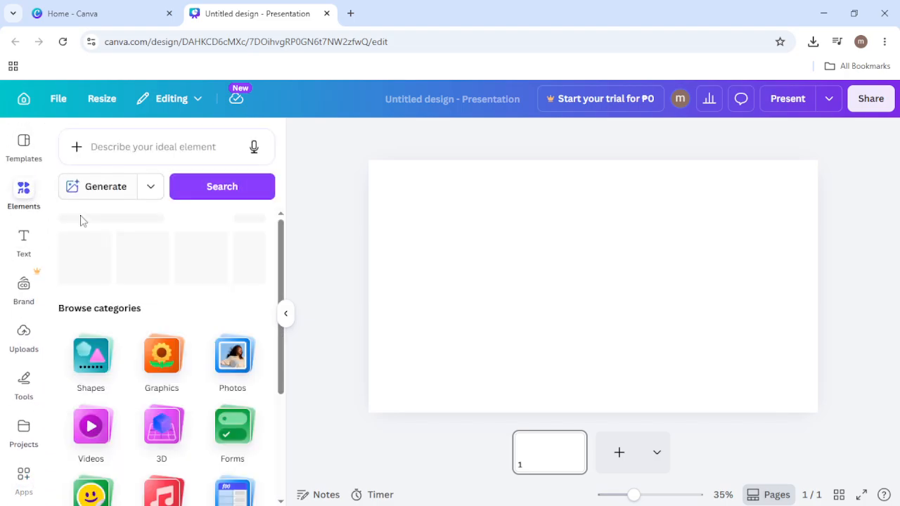
left_click(230, 351)
left_click(131, 176)
type("new")
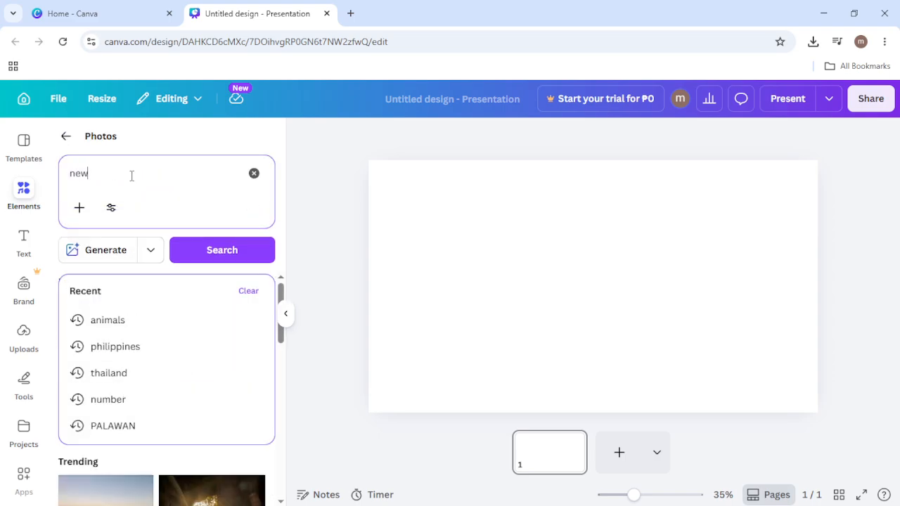
type("york")
key("Return")
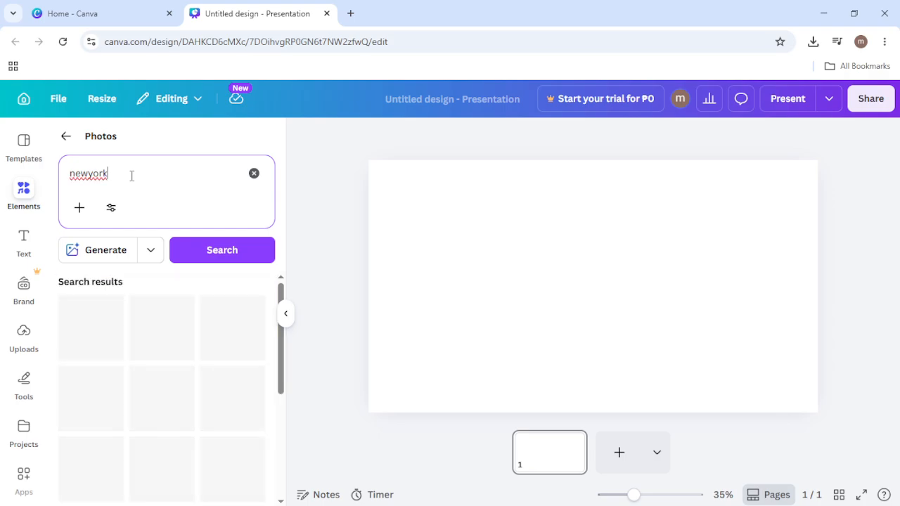
Step: Add the golden sunset skyline photo with the bridge to the page, shrink it slightly and position it near the centre
scroll(172, 312, "down", 3)
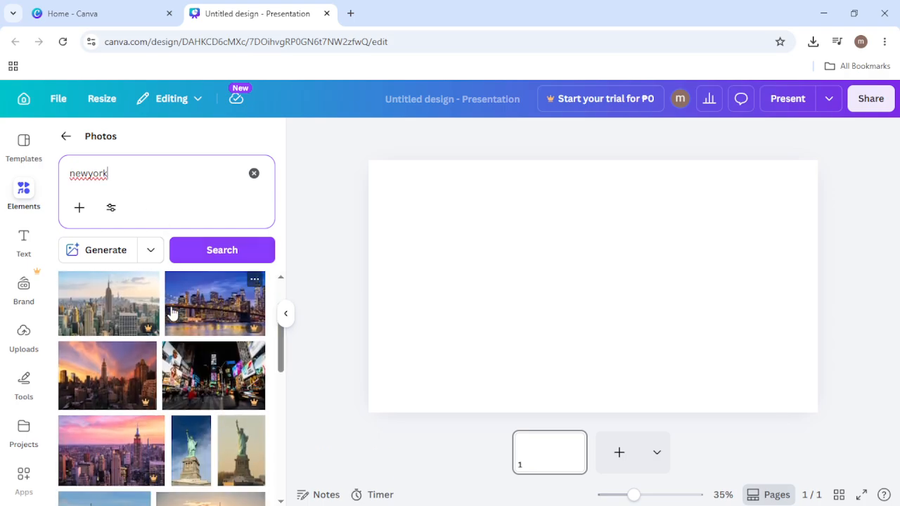
scroll(163, 325, "down", 1)
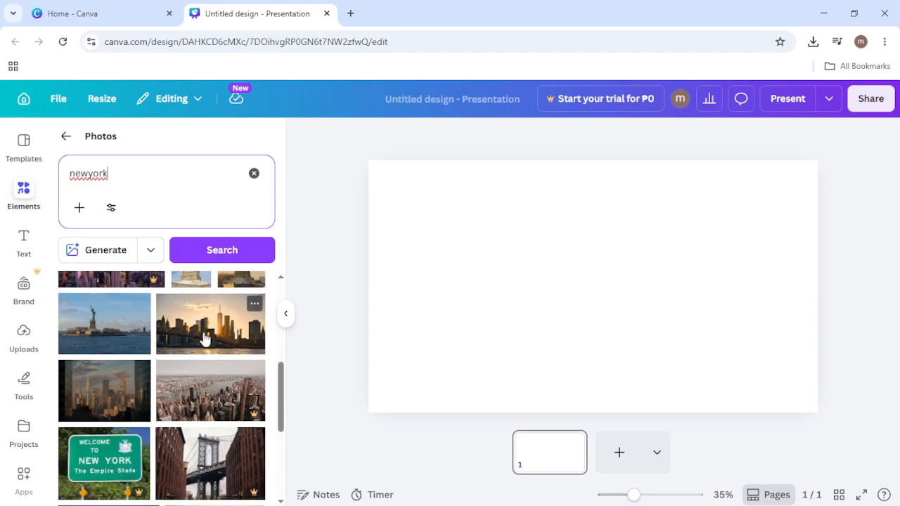
left_click_drag(209, 336, 498, 319)
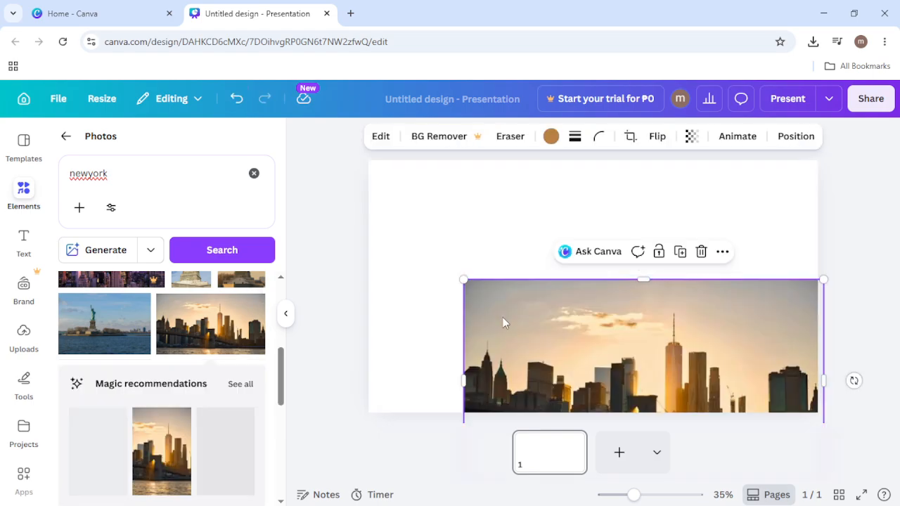
left_click_drag(566, 343, 528, 242)
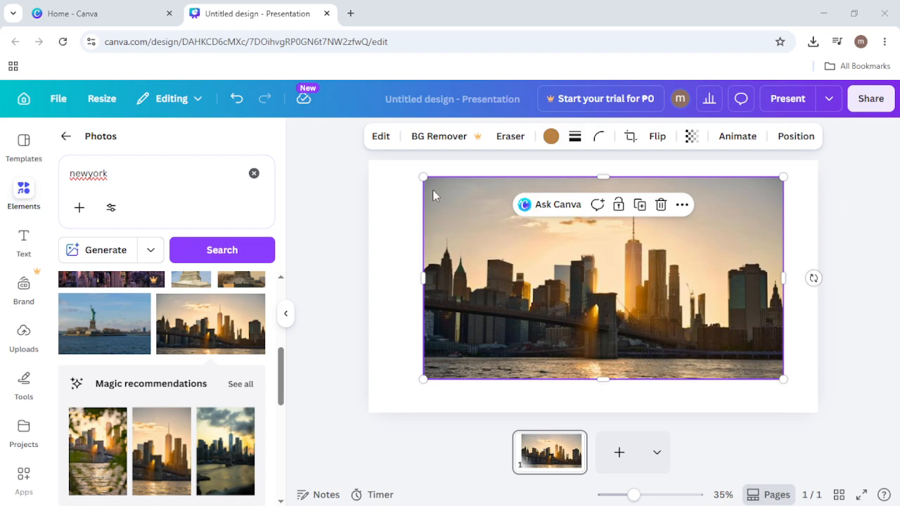
left_click_drag(424, 179, 446, 193)
left_click_drag(591, 304, 601, 306)
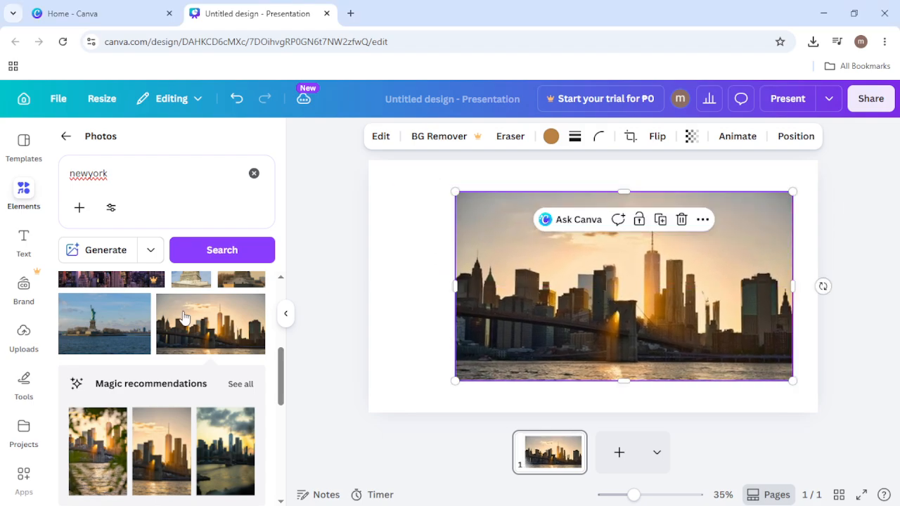
Step: Reopen FontFrame, use the selected skyline photo as the lettering's fill image and shift it slightly upward inside the letters
scroll(28, 351, "down", 5)
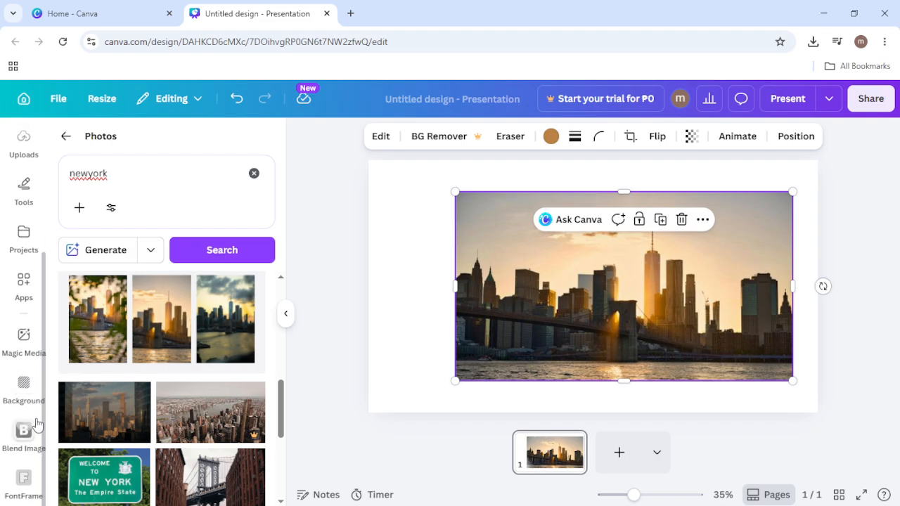
left_click(34, 483)
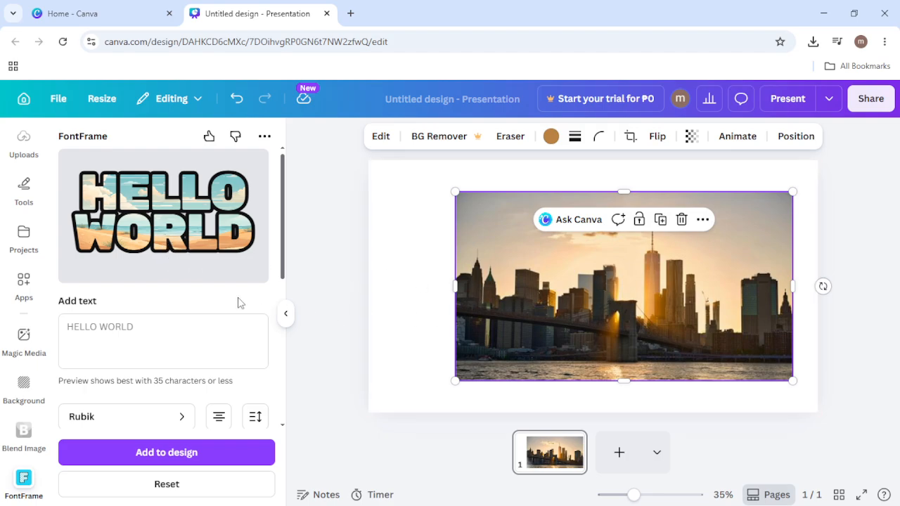
scroll(211, 305, "down", 2)
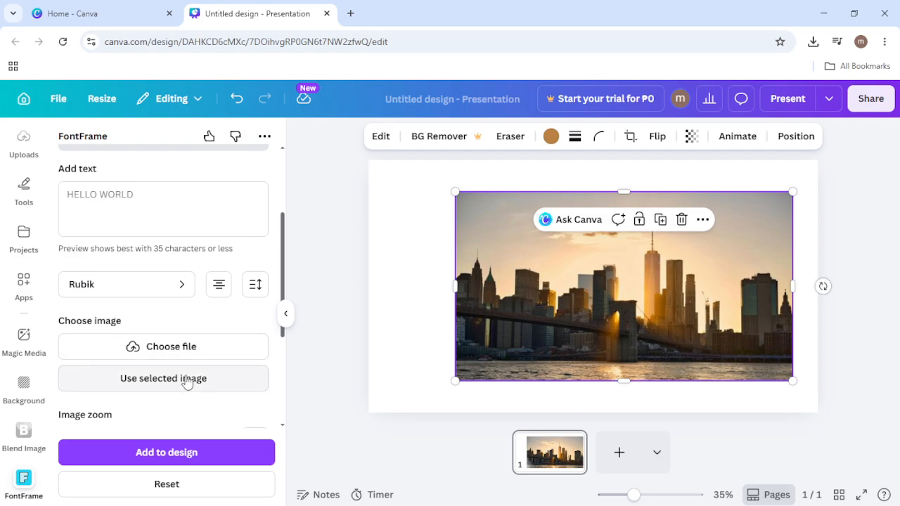
left_click(189, 379)
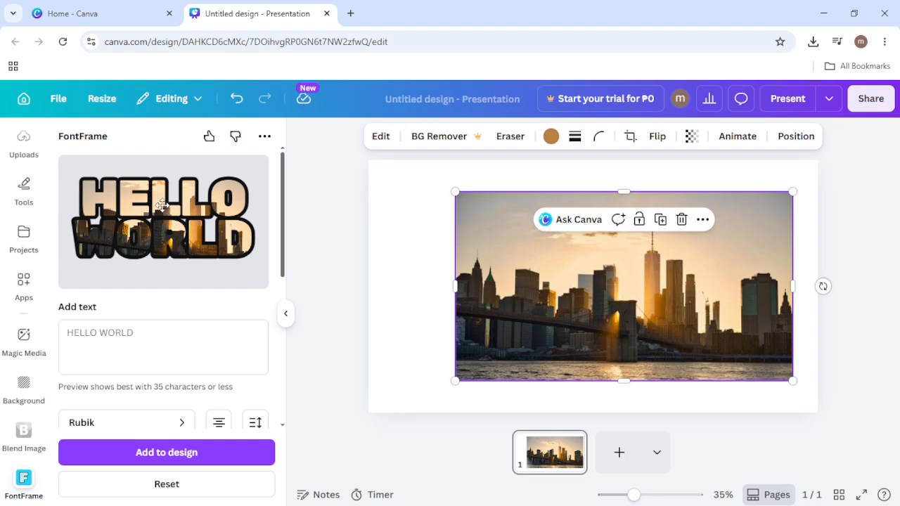
left_click_drag(163, 205, 163, 197)
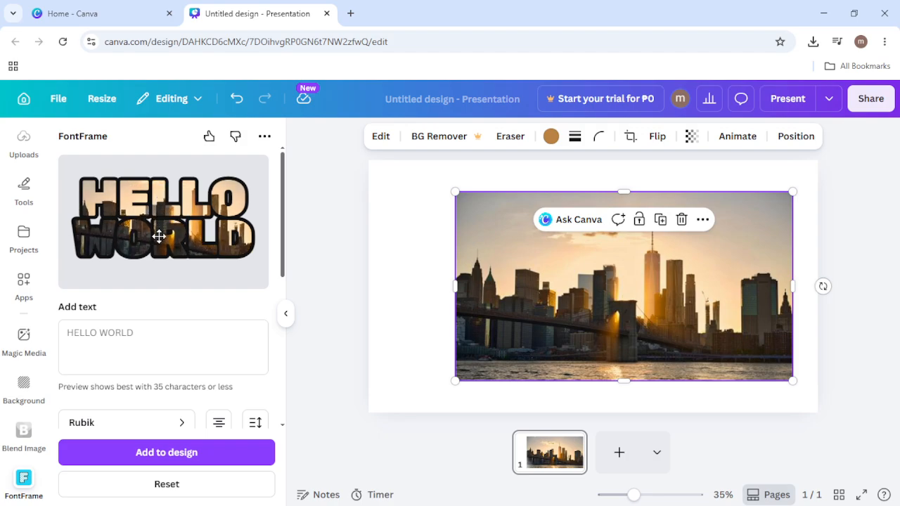
Step: Set the FontFrame text to "NEWYORK"
left_click(161, 338)
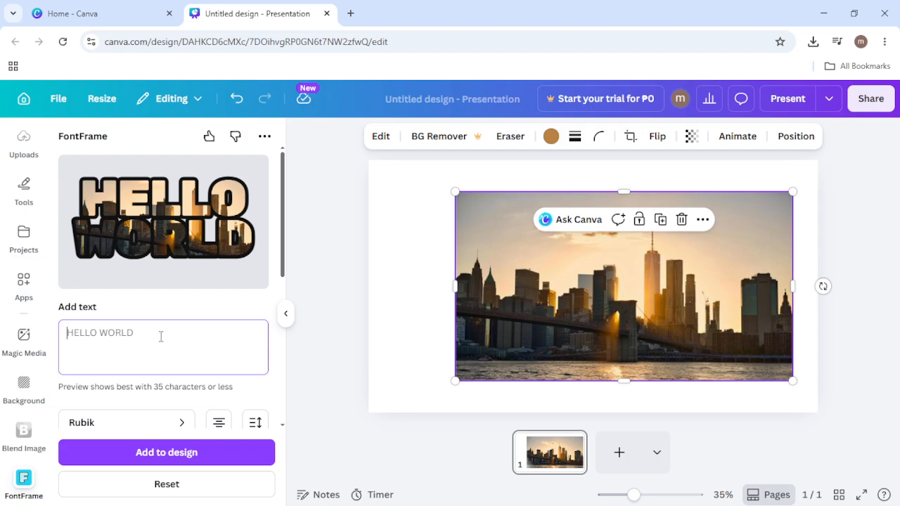
type("NEWY")
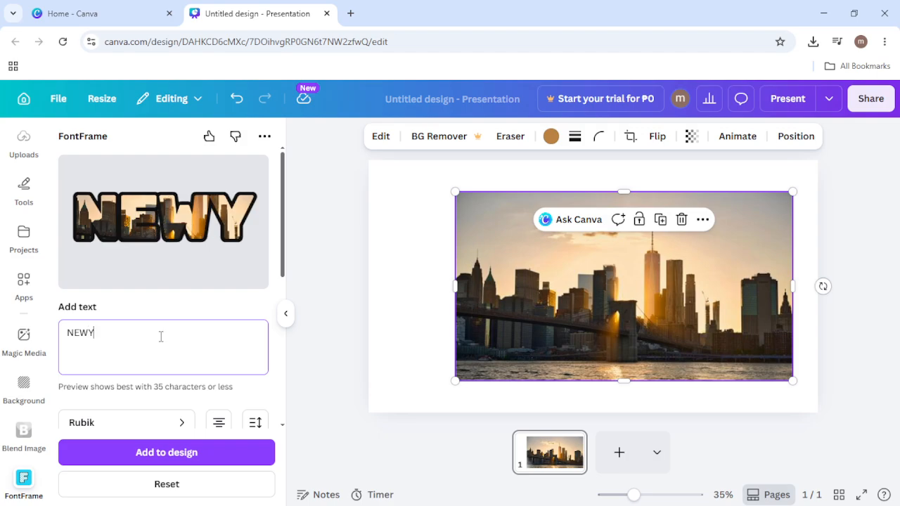
type("ORK")
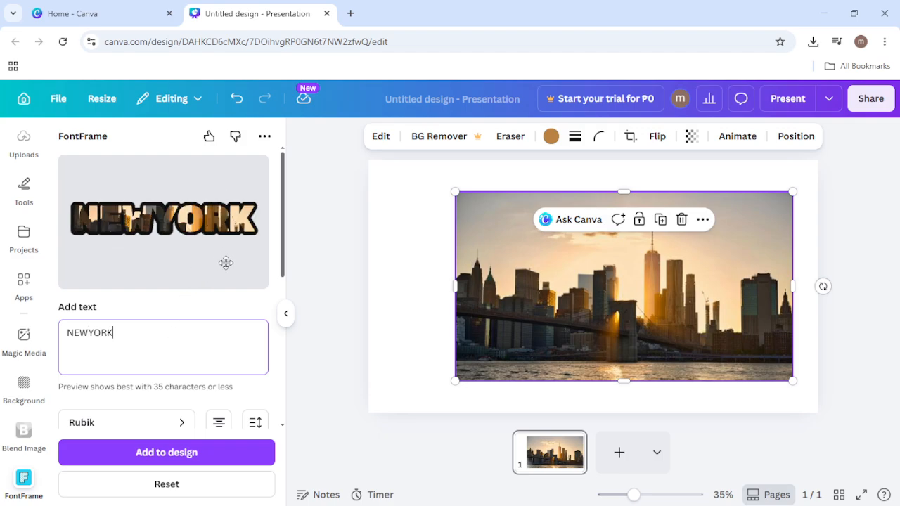
Step: Change the font of the NEWYORK lettering to Passion One
left_click(105, 429)
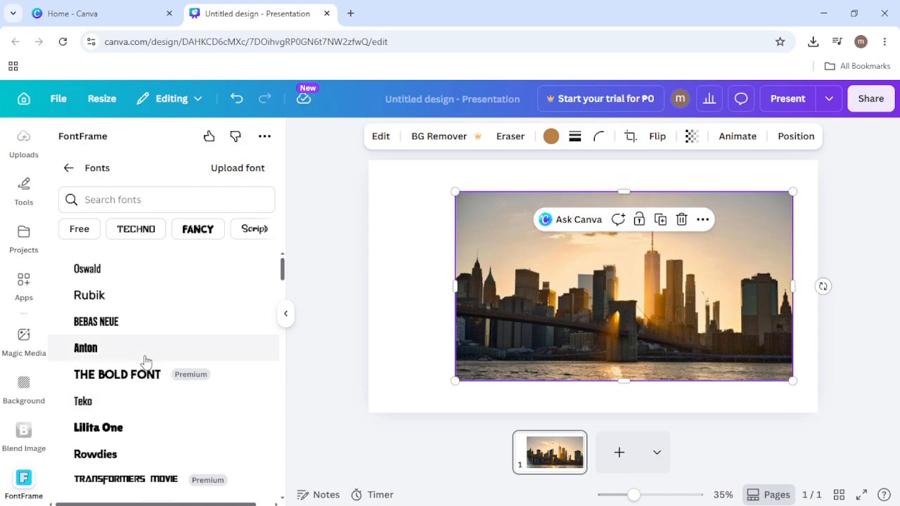
scroll(136, 339, "down", 3)
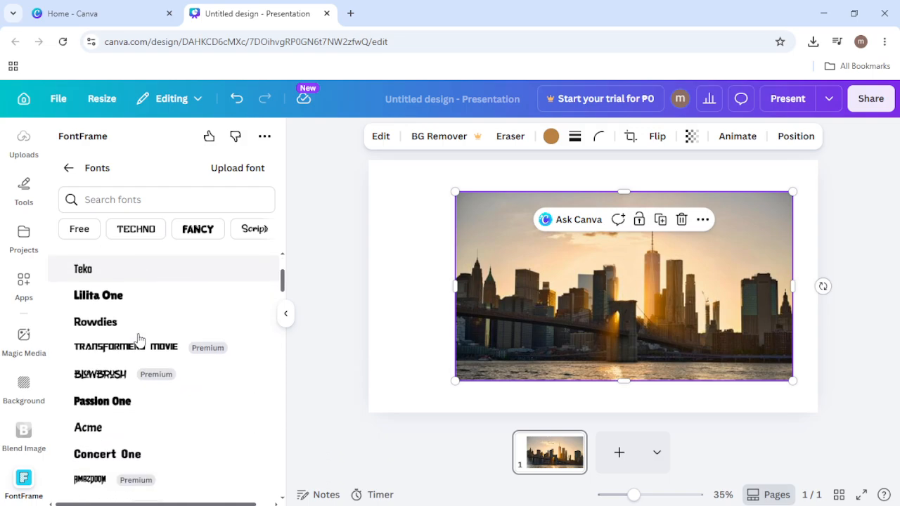
scroll(139, 339, "down", 1)
left_click(112, 337)
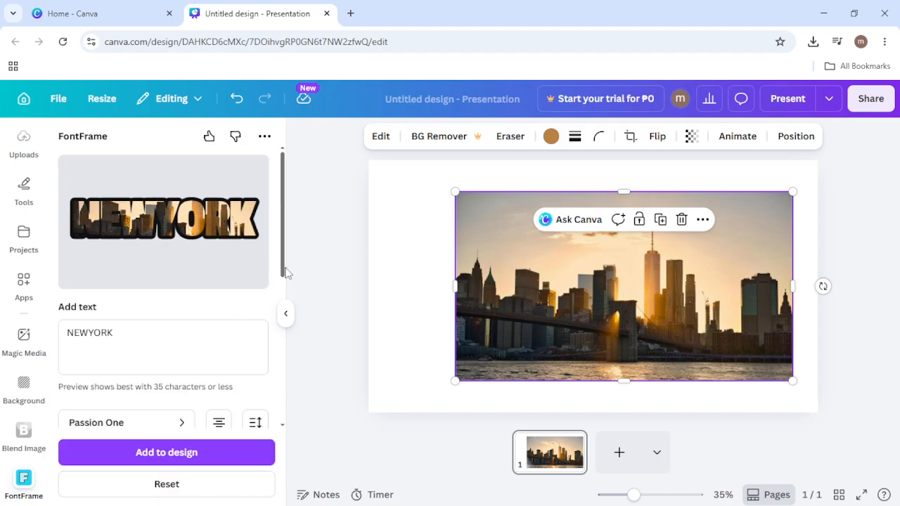
Step: Set the letter spacing of the NEWYORK lettering to 275
mouse_move(284, 271)
left_mouse_down()
mouse_move(281, 292)
mouse_move(274, 283)
left_mouse_up()
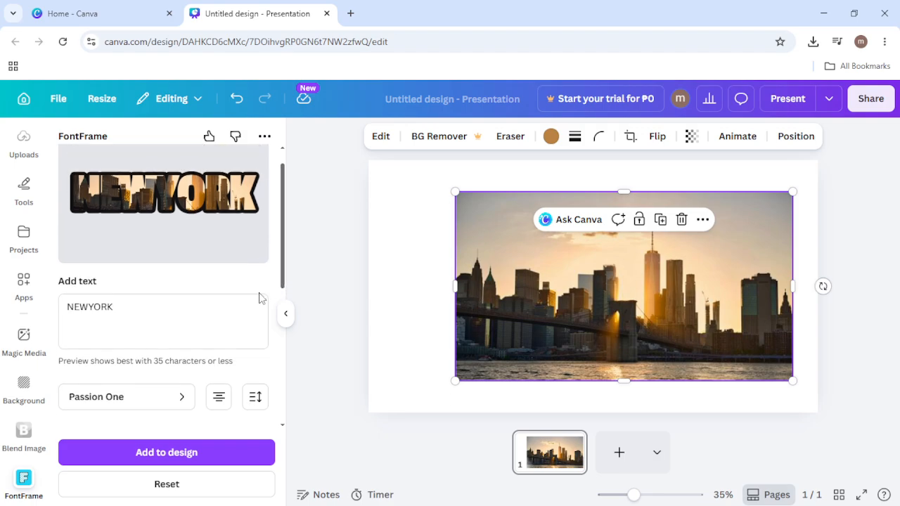
left_click(255, 396)
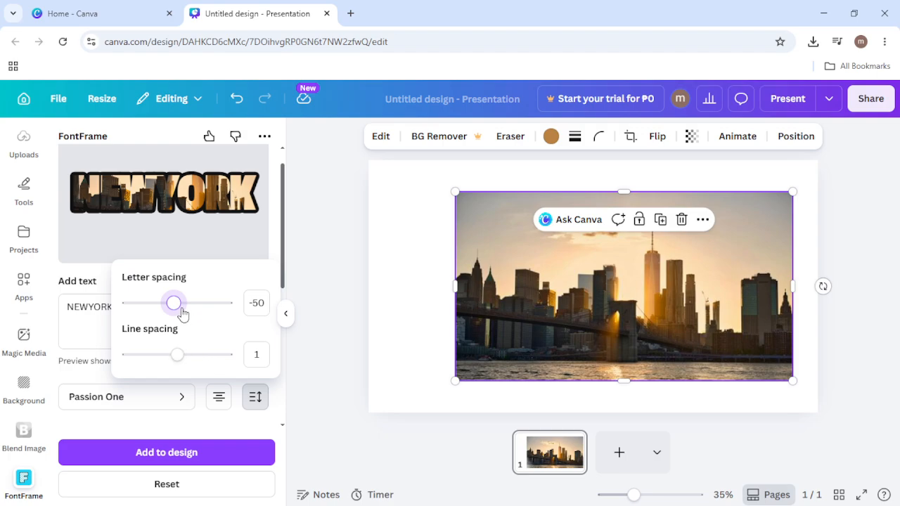
left_click_drag(174, 303, 196, 314)
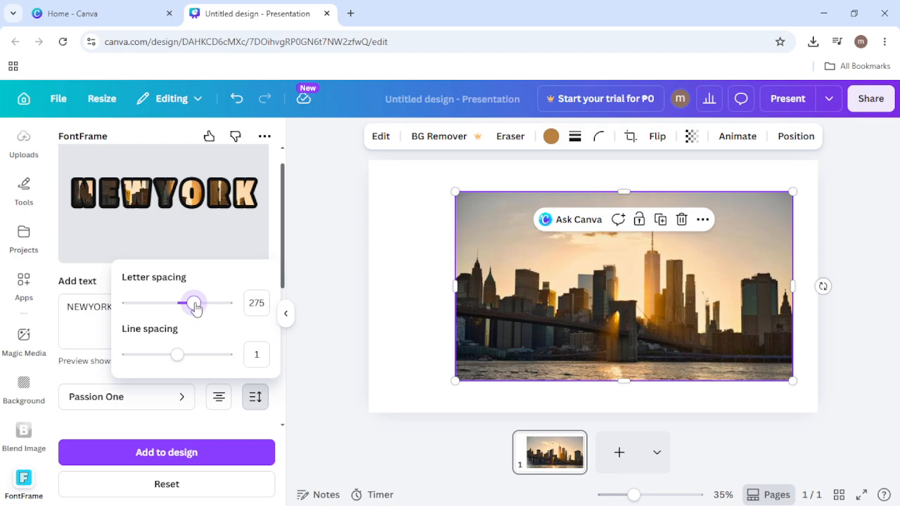
left_click(284, 274)
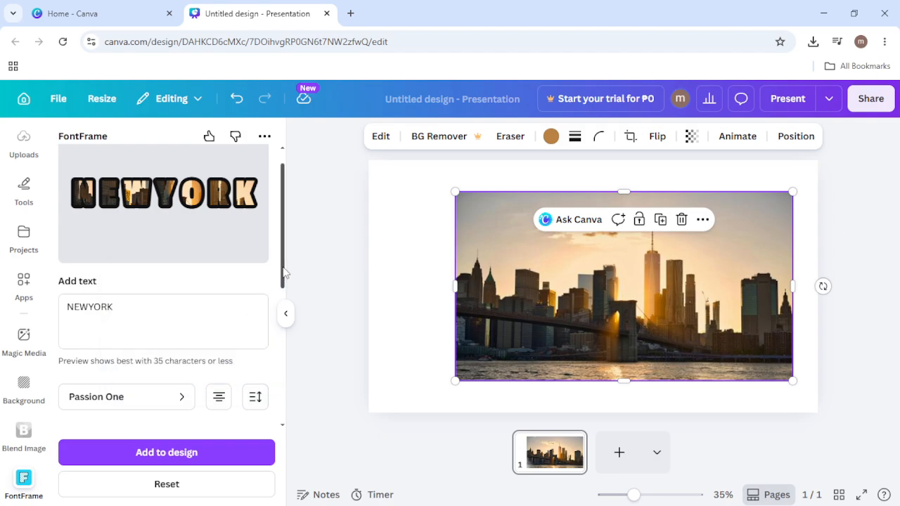
Step: Set the border weight of the lettering's outline to 84
left_click_drag(285, 274, 237, 401)
left_click(220, 383)
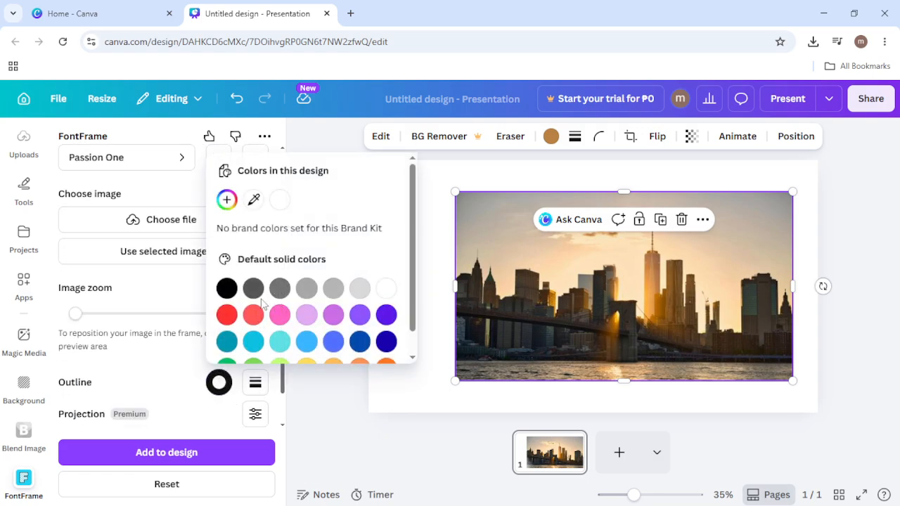
left_click(256, 387)
left_click(256, 388)
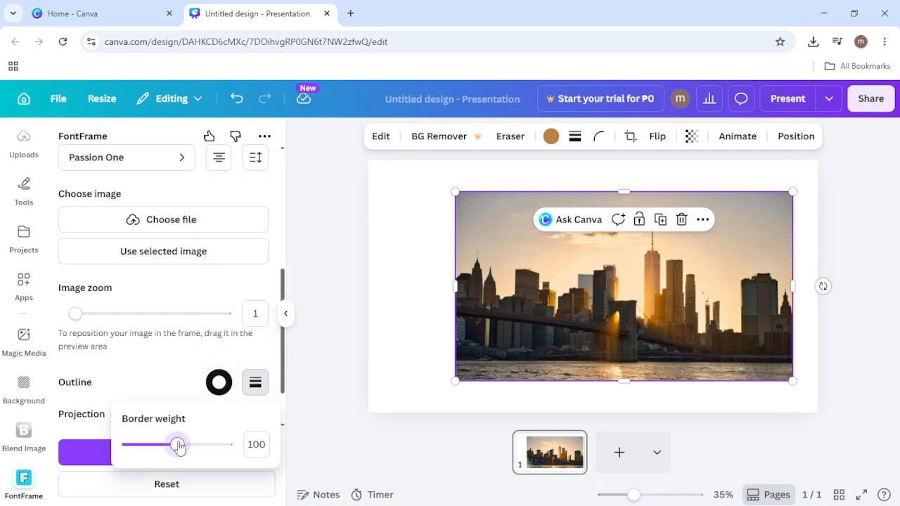
left_click_drag(179, 444, 169, 445)
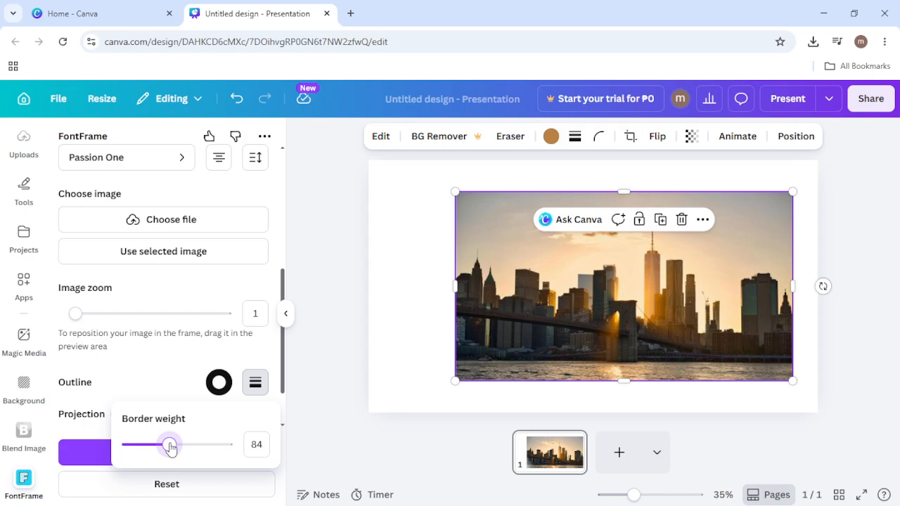
Step: Add the outlined NEWYORK lettering to the slide and delete the original skyline photo behind it
left_click(264, 343)
scroll(267, 355, "down", 1)
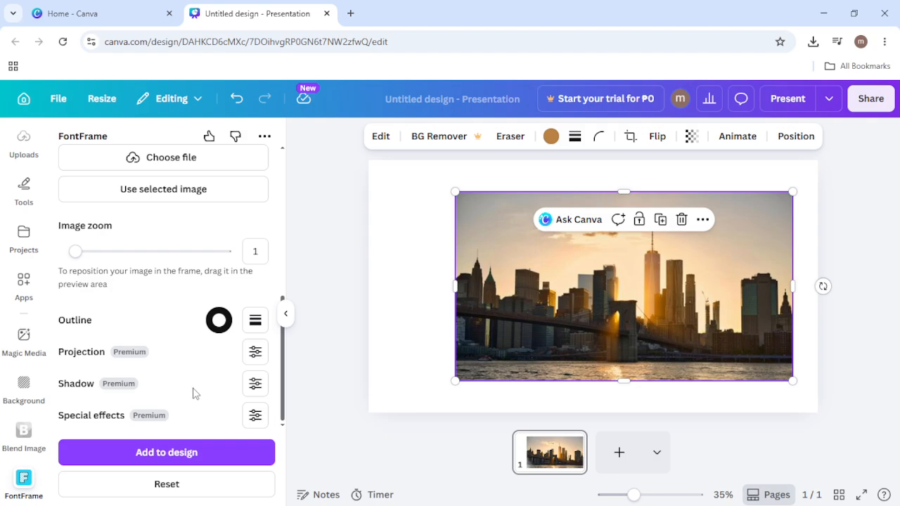
left_click_drag(285, 374, 269, 207)
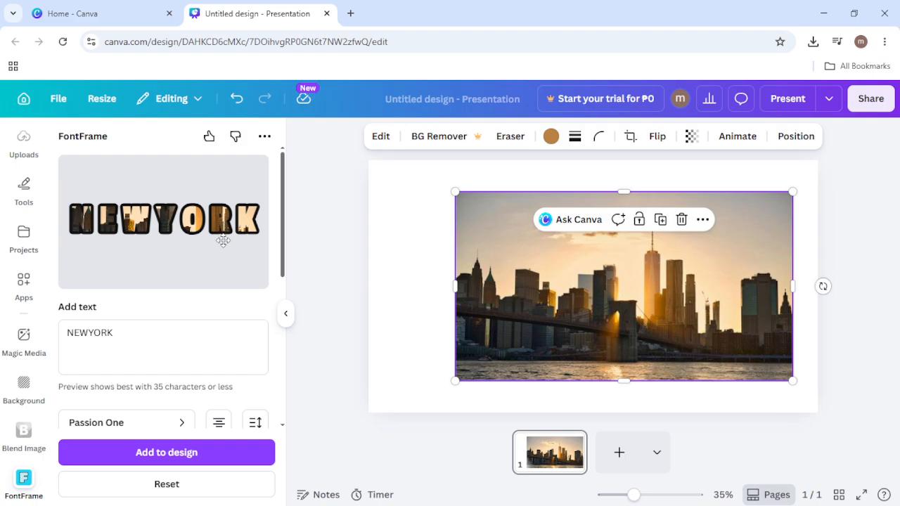
left_click_drag(283, 228, 285, 224)
left_click(235, 451)
left_click(753, 236)
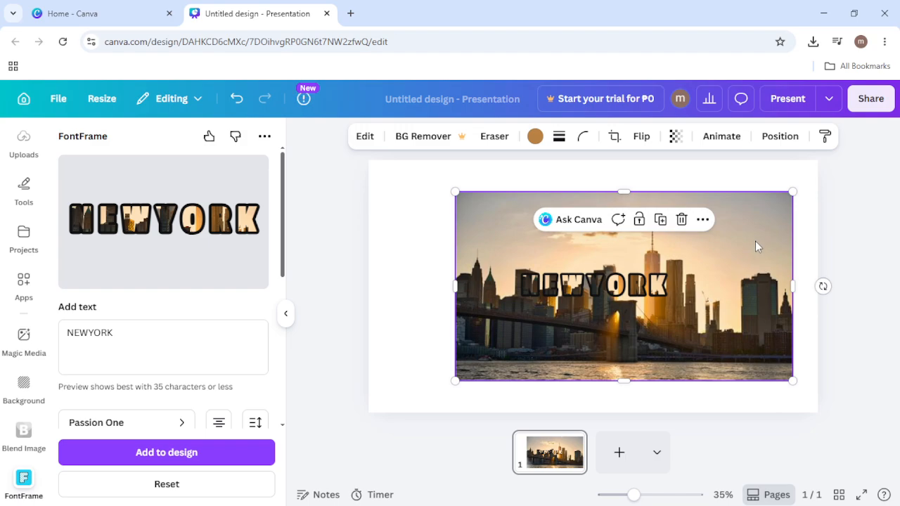
key("Delete")
Step: Enlarge the NEWYORK lettering to span nearly the full width of the slide and center it on the page
left_click(534, 266)
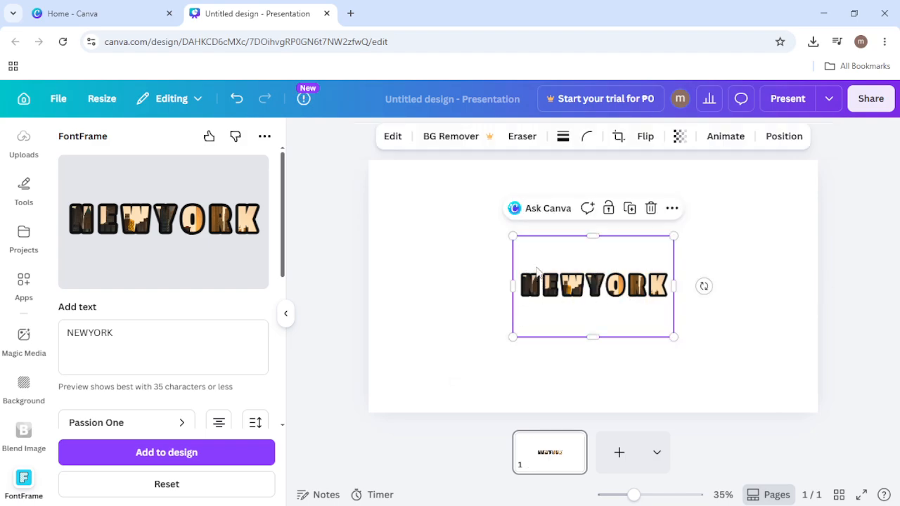
left_click_drag(514, 236, 360, 173)
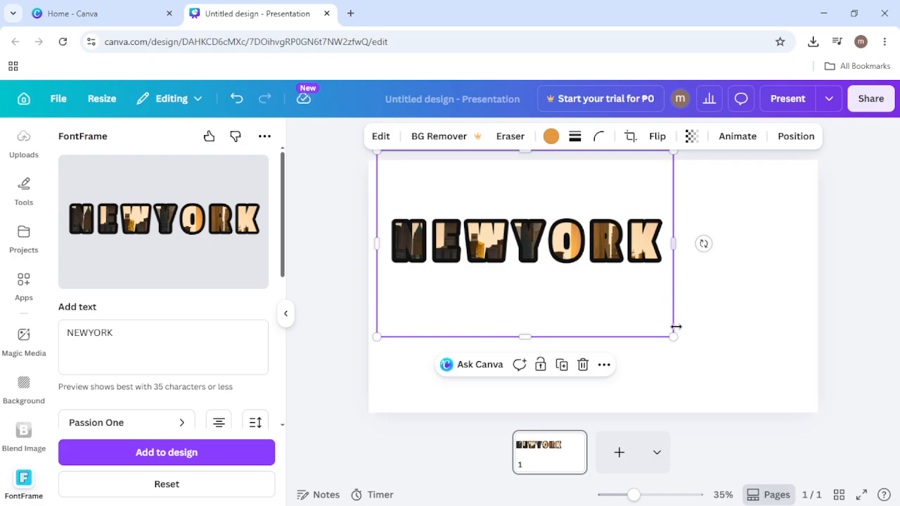
left_click_drag(671, 334, 843, 425)
left_click_drag(726, 368, 688, 356)
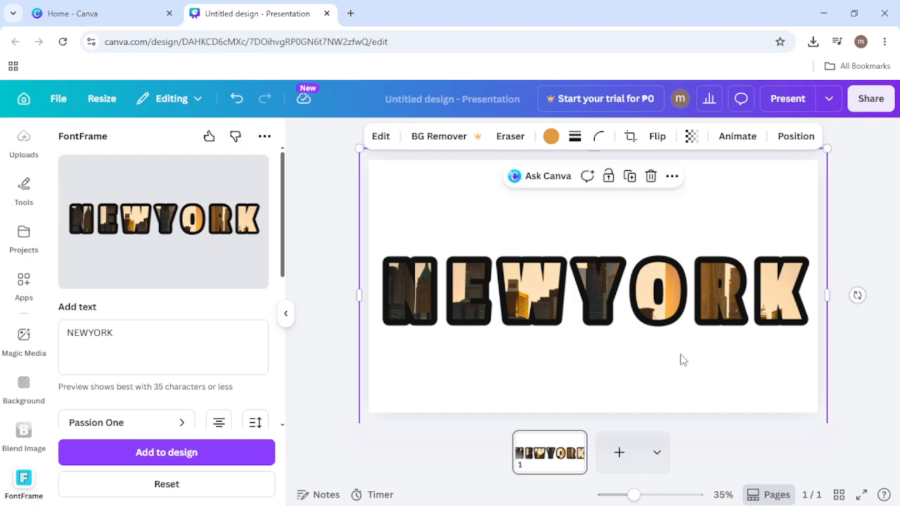